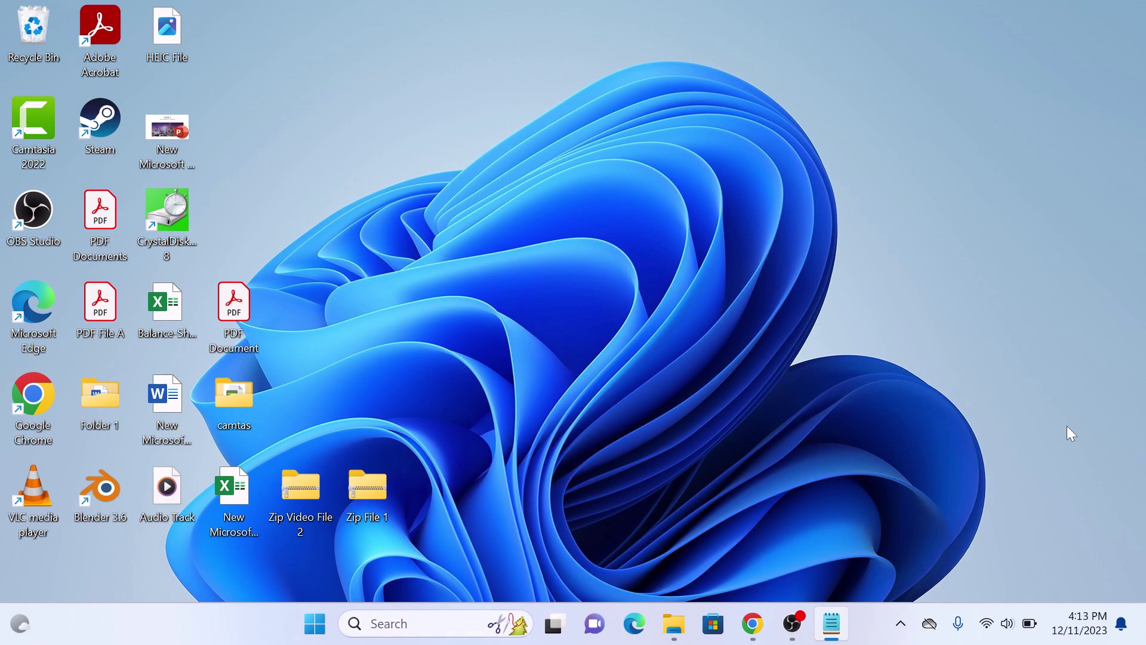
Upload 'PDF Document.pdf' from the Desktop into Smallpdf's online editor.
click(752, 623)
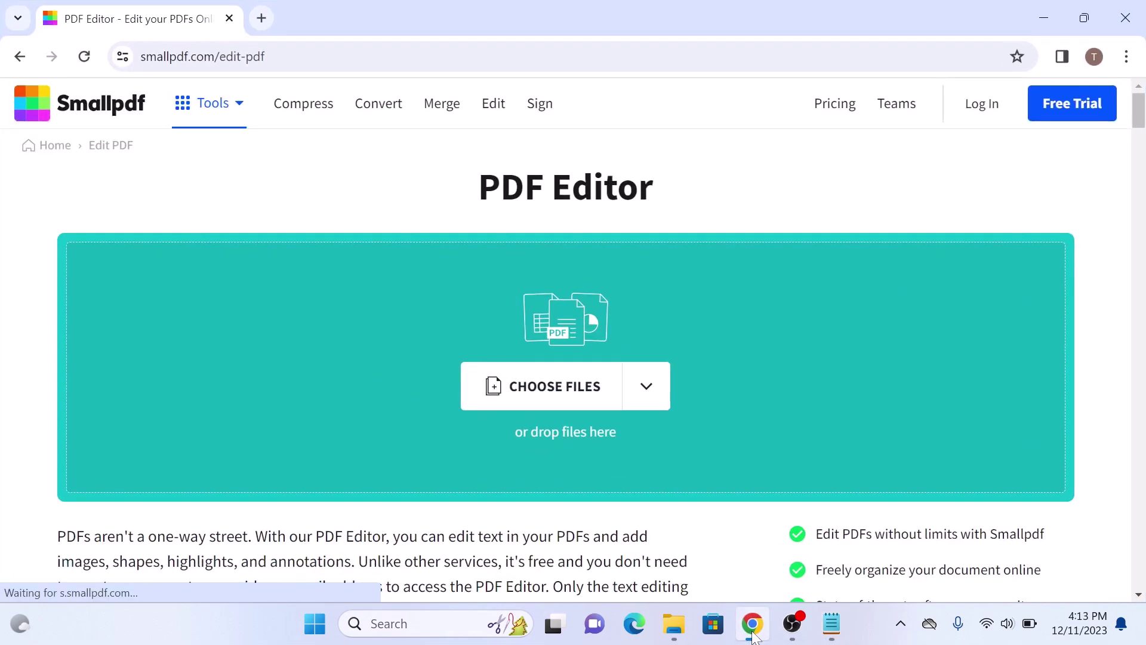
click(555, 386)
click(219, 271)
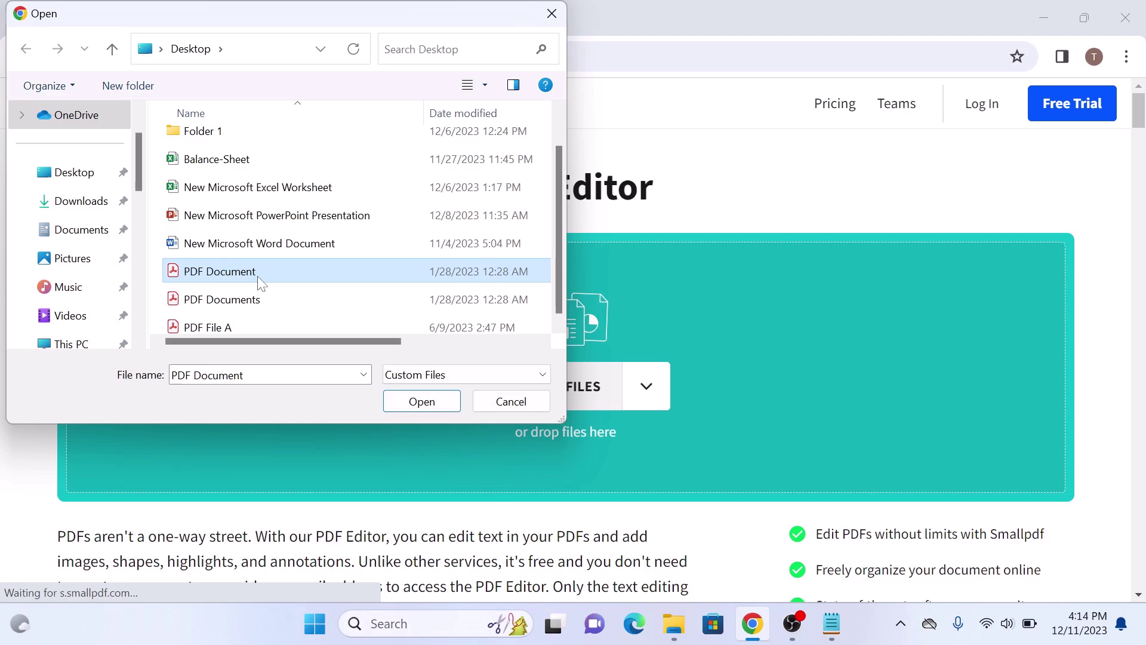
click(434, 407)
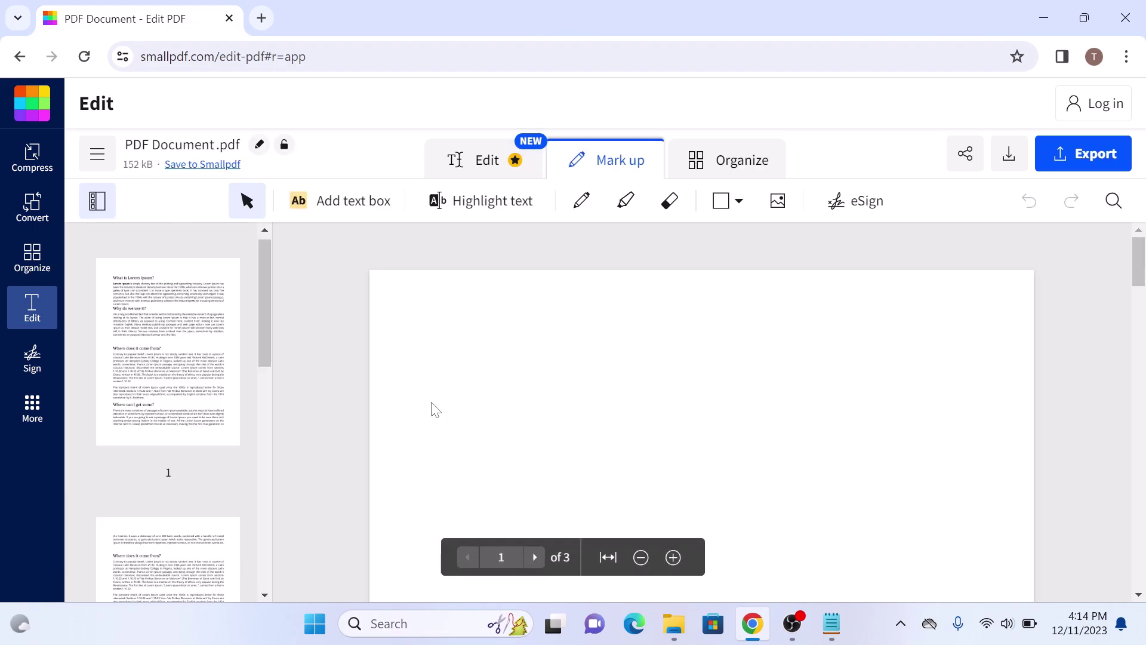
mouse_move(1138, 262)
mouse_down()
mouse_move(1137, 533)
mouse_move(1137, 265)
mouse_up()
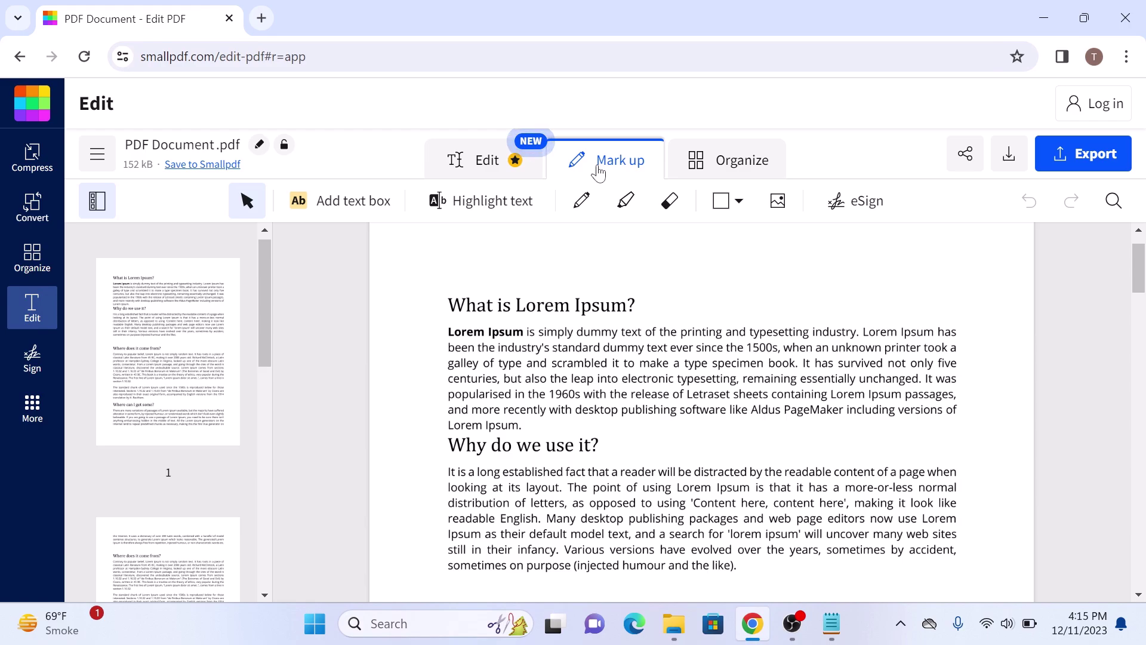
Choose Rectangle from the Mark up shape list.
click(723, 203)
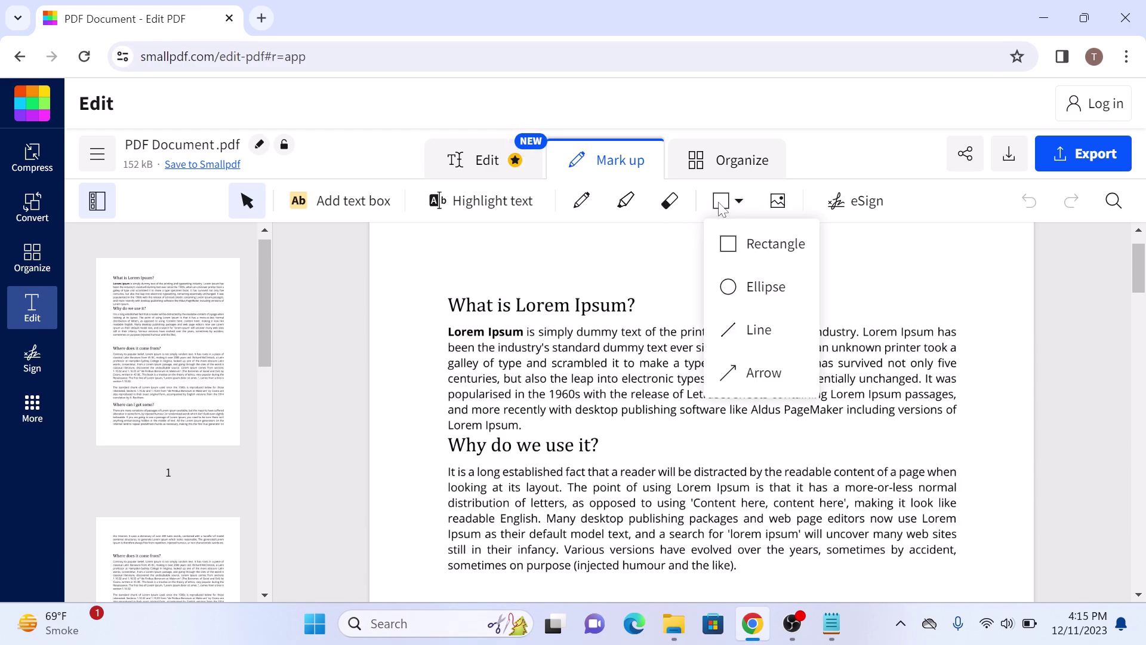
click(753, 244)
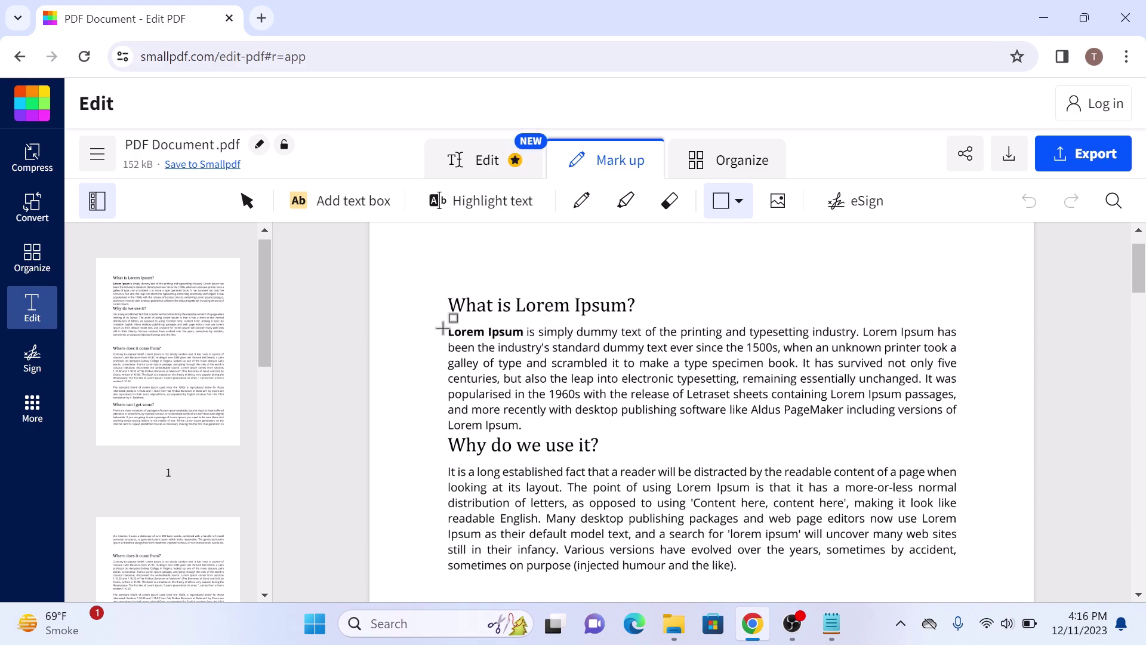
Draw a red rectangle around the paragraph below 'What is Lorem Ipsum?' on page 1.
drag(445, 326, 963, 437)
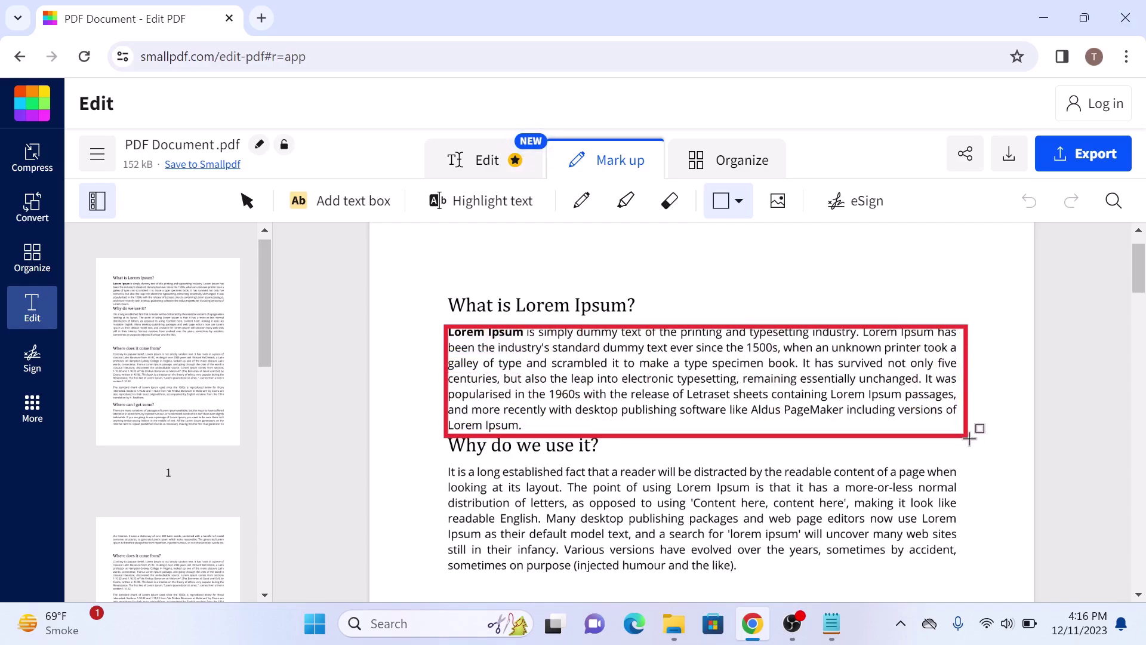
drag(964, 437, 969, 437)
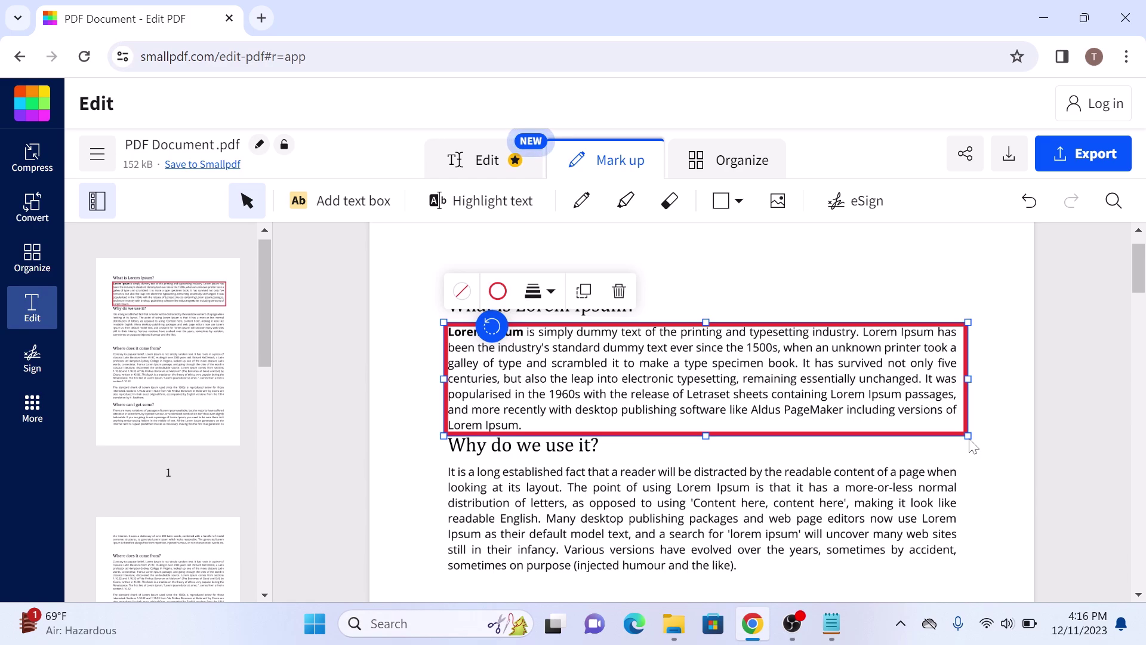
drag(1138, 269, 1138, 372)
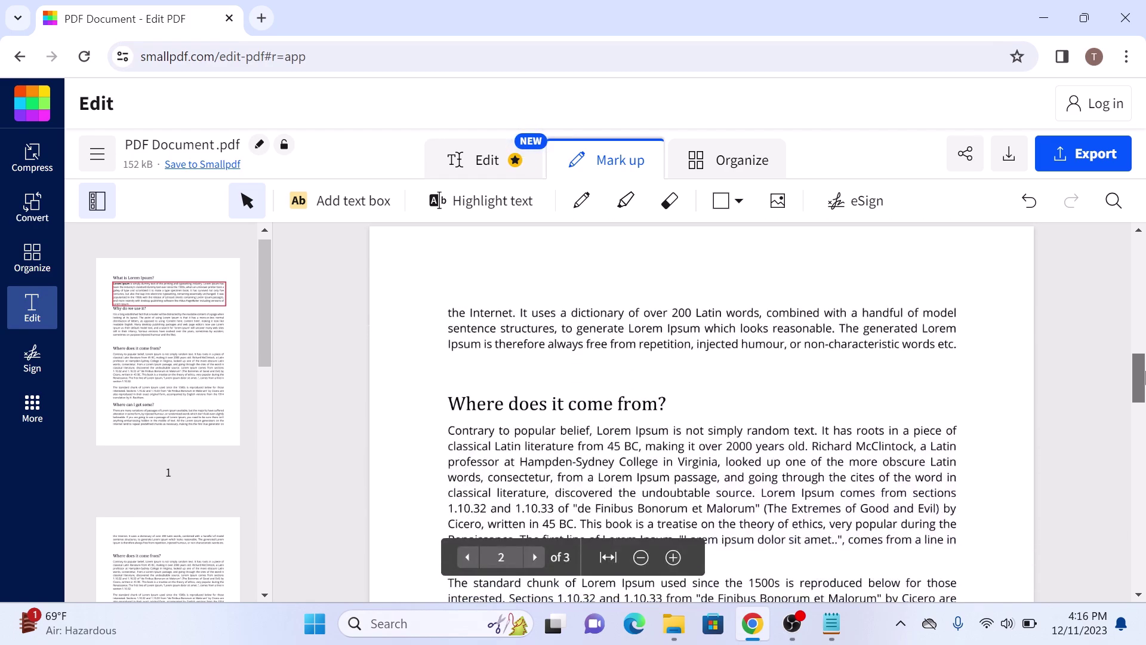
Draw a larger rectangle framing page 2's text, extended down, with 4px border thickness.
click(721, 201)
mouse_move(434, 245)
mouse_down()
mouse_move(930, 631)
mouse_move(978, 632)
mouse_up()
scroll(654, 358, down, 3)
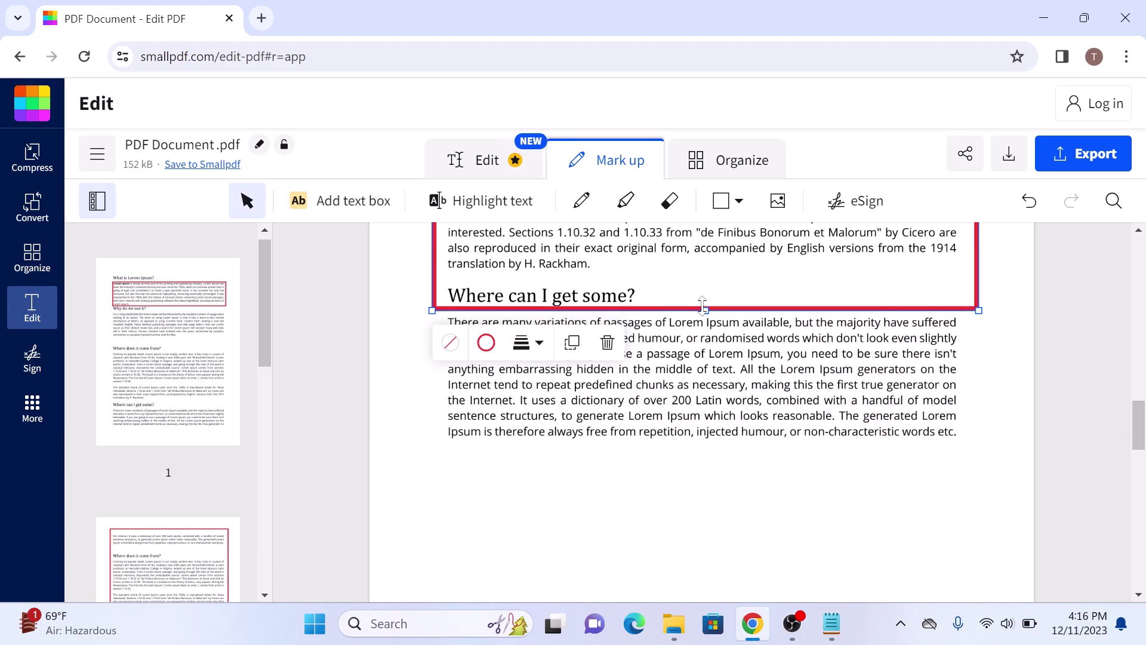
drag(705, 311, 767, 492)
drag(1138, 421, 1138, 381)
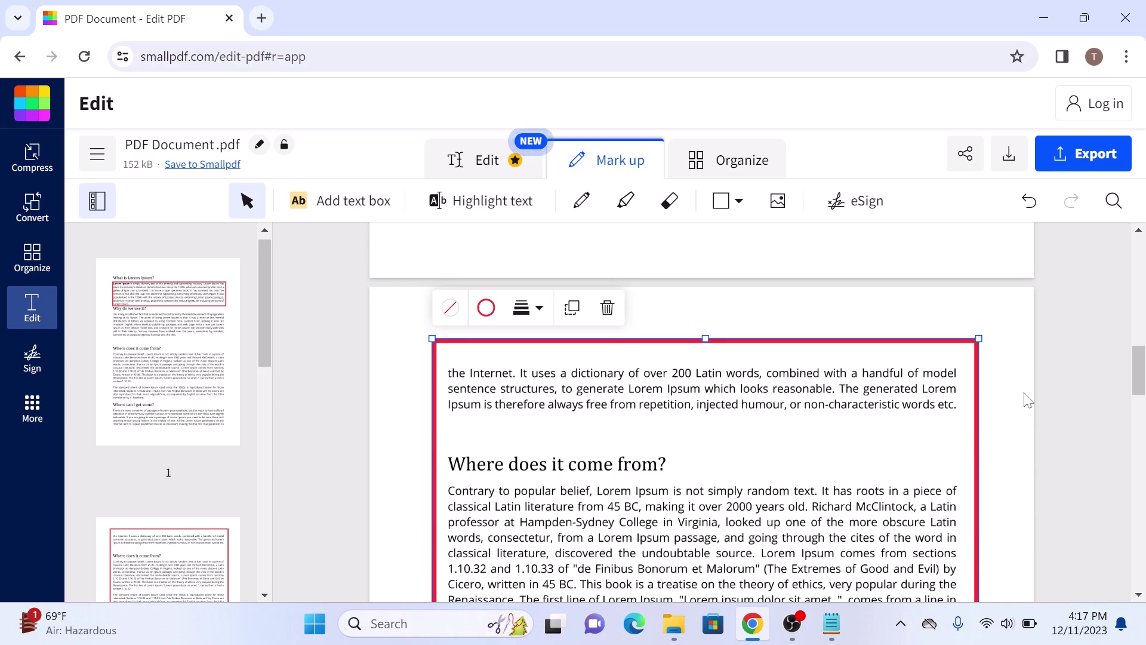
click(528, 308)
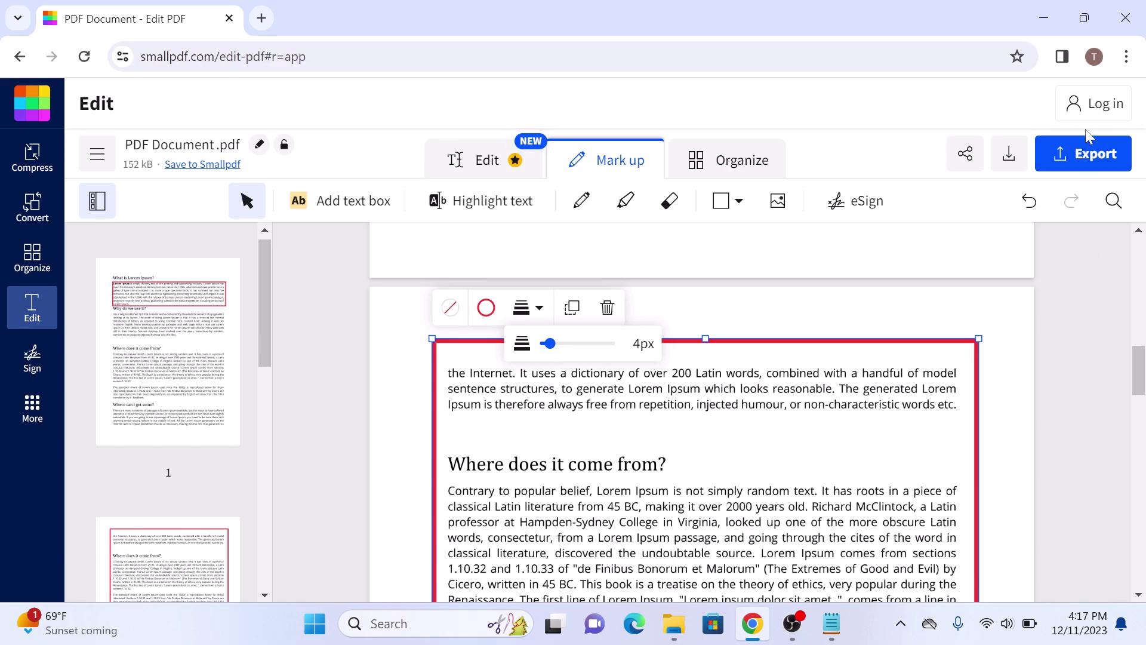
Export the marked-up document as a downloaded PDF.
click(1087, 151)
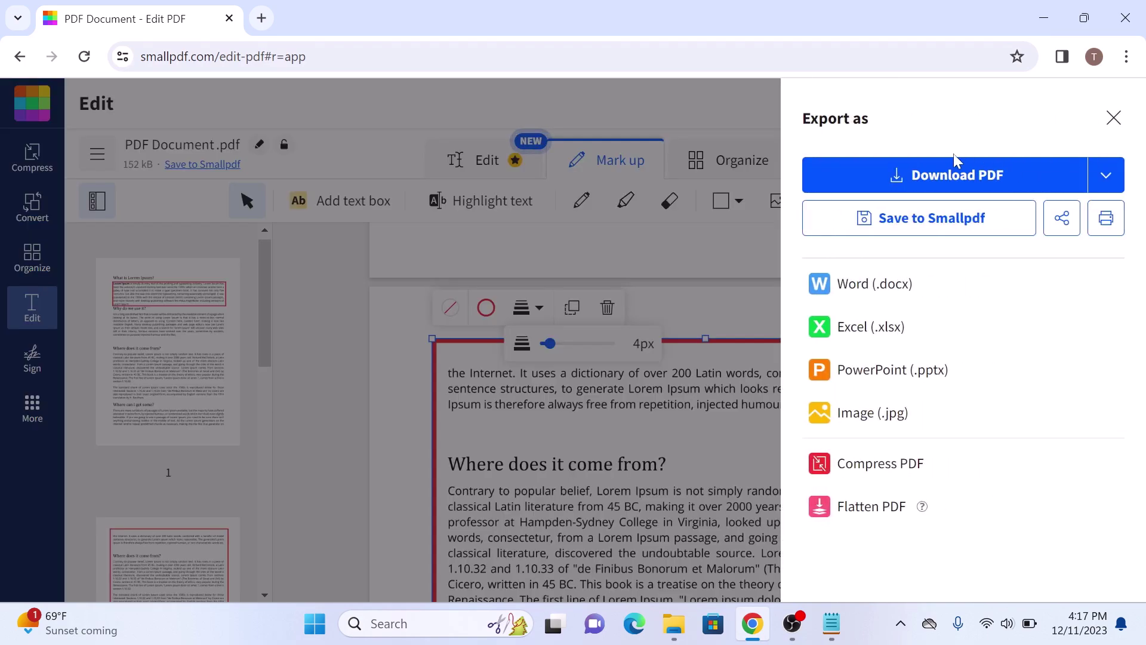
click(995, 176)
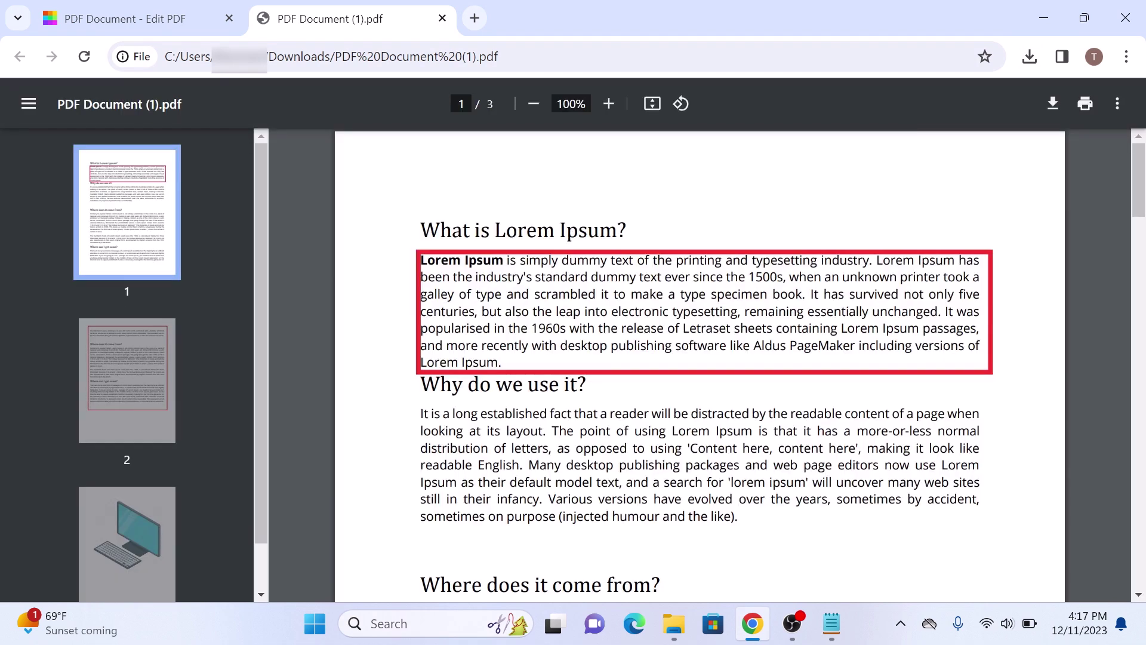
Bring page 2 of 'PDF Document (1).pdf' into view in Chrome's viewer to check its red border.
click(1138, 322)
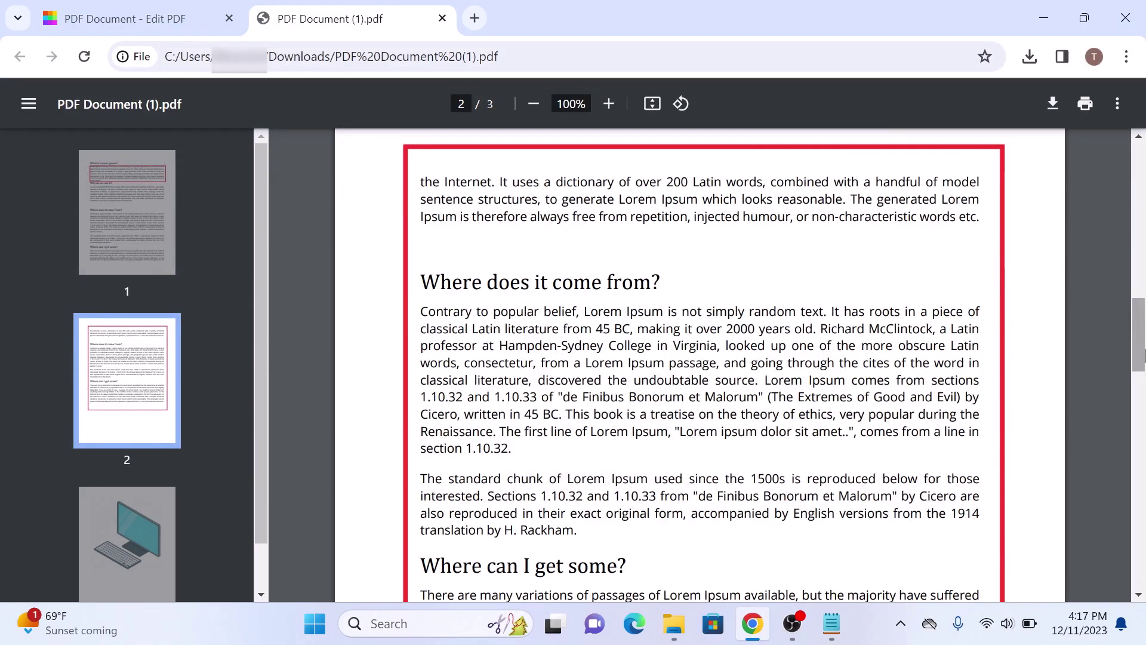